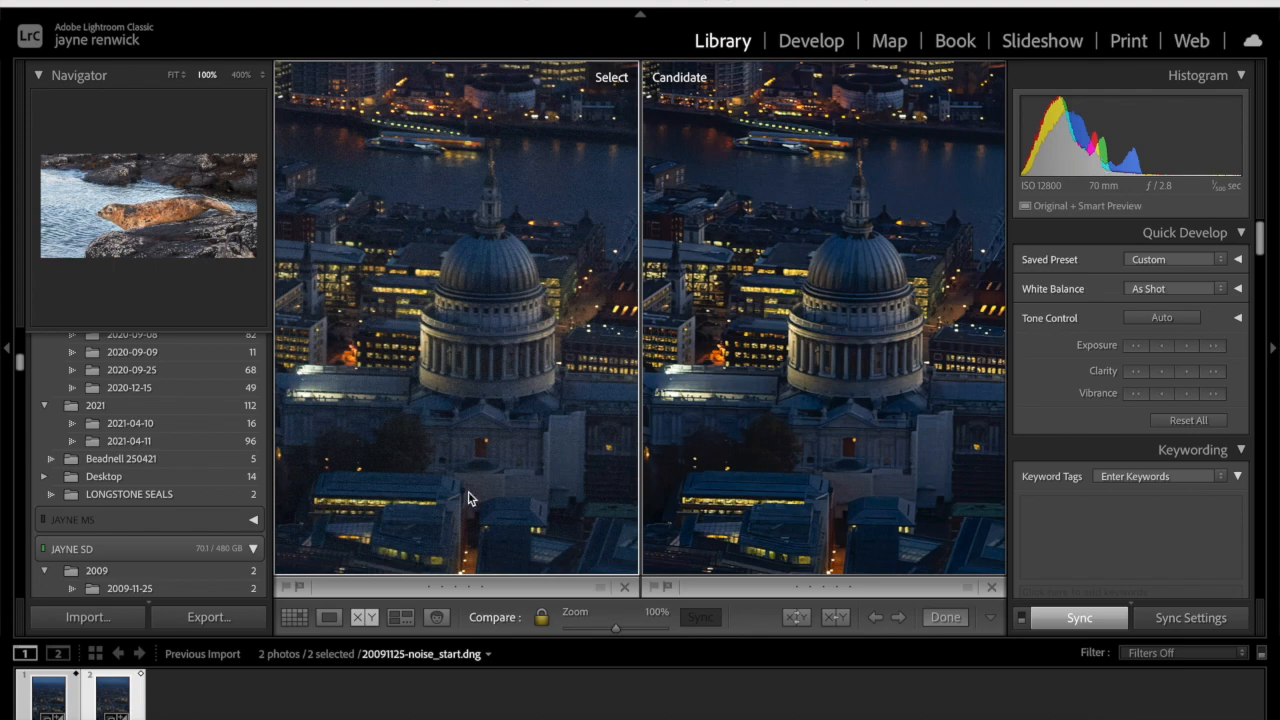
# Compare noise in the original and DxO DeepPRIME versions of the cityscape at fit, 100% and 200% zoom.
pyautogui.click(428, 485)
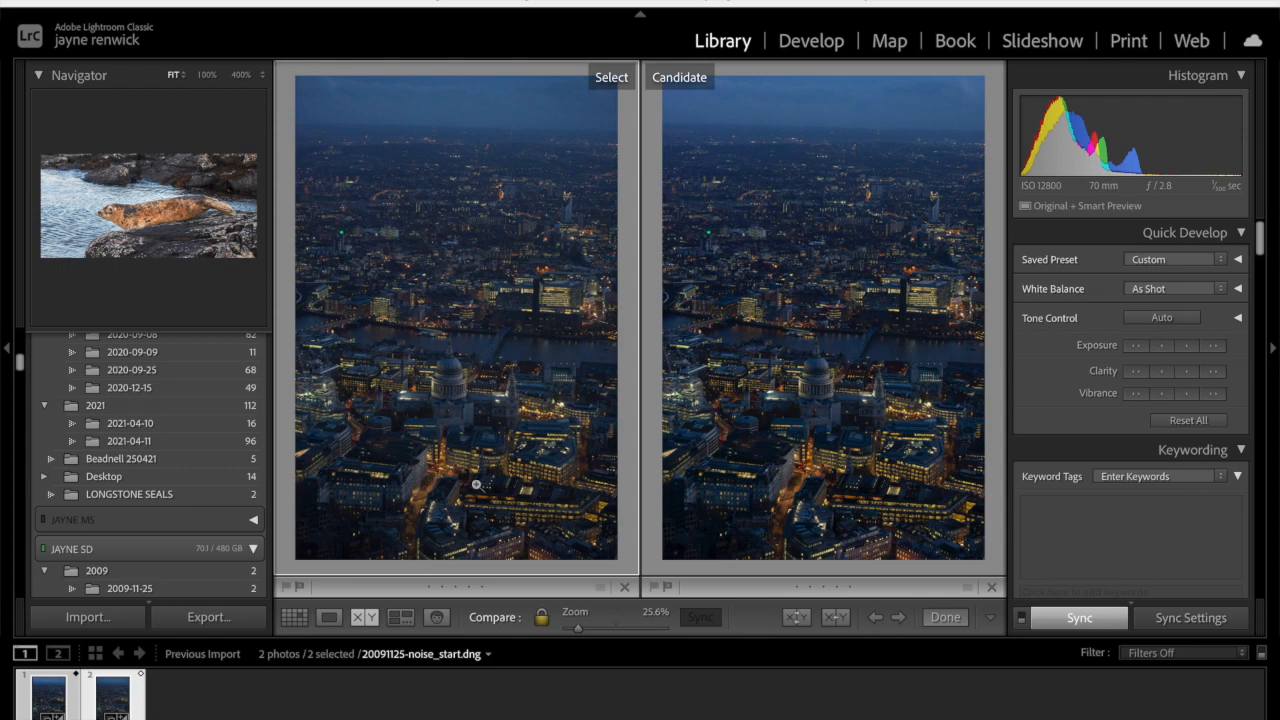
pyautogui.click(815, 441)
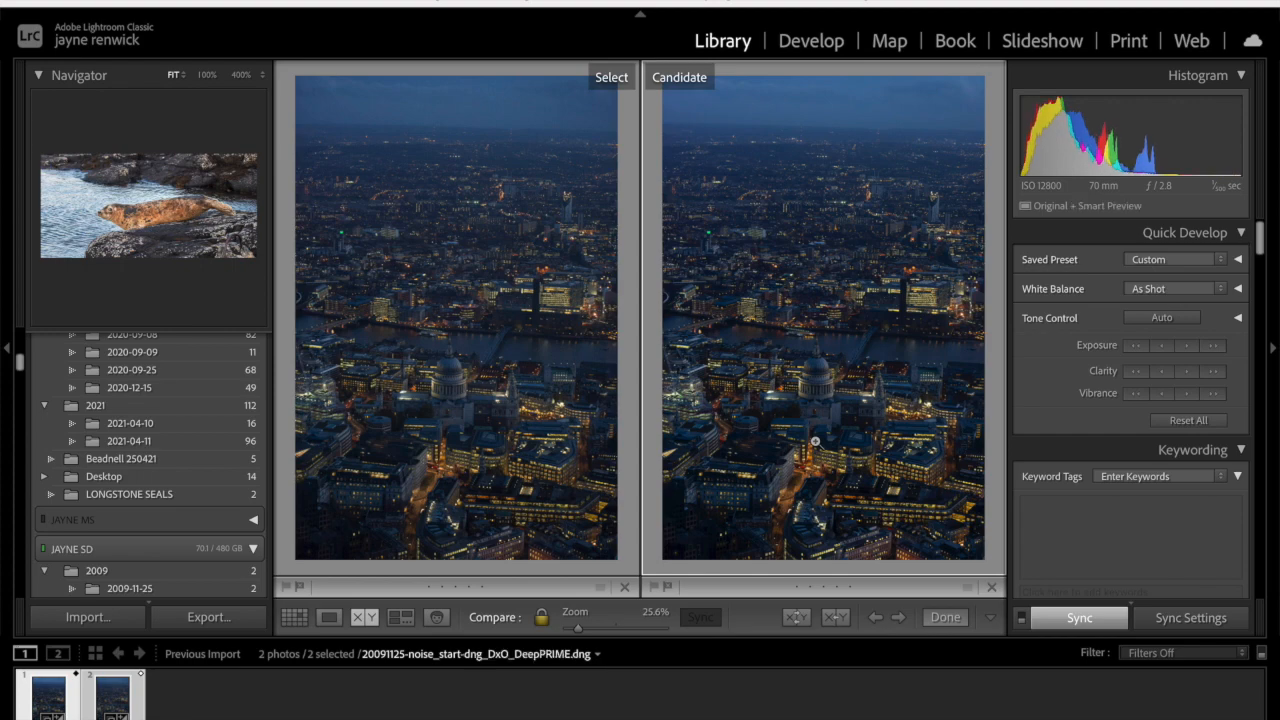
pyautogui.click(208, 75)
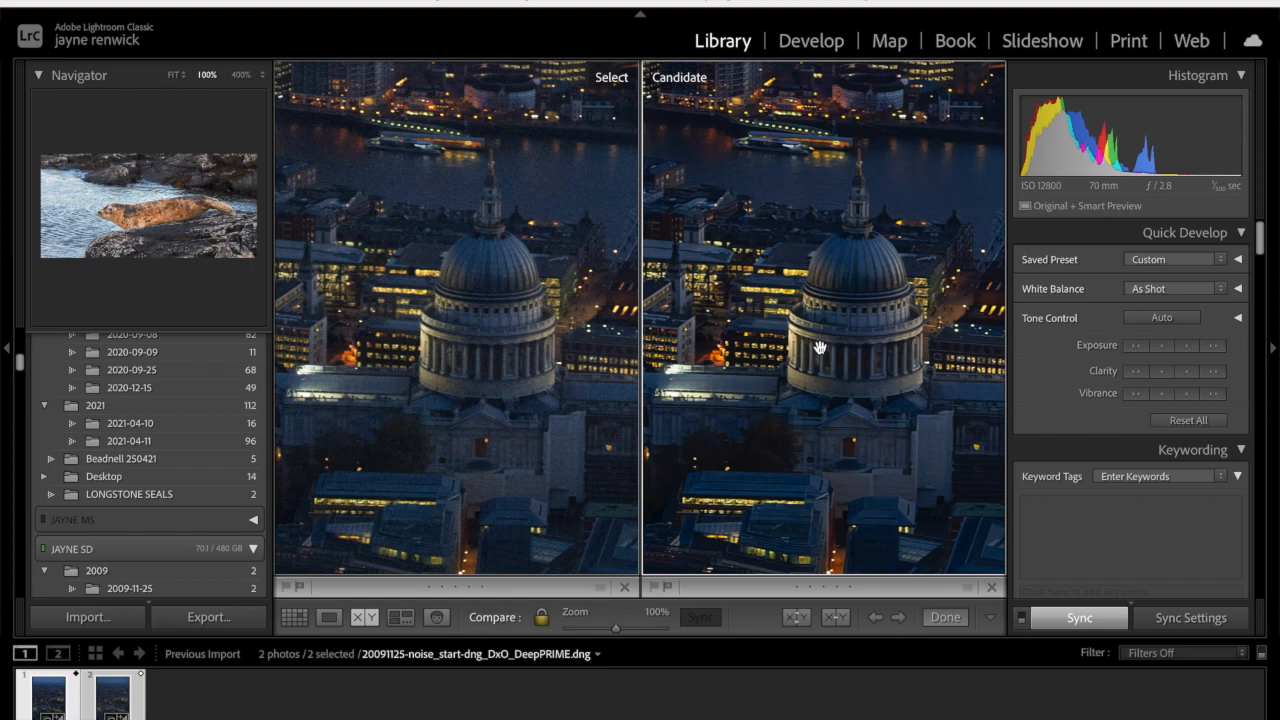
pyautogui.click(262, 76)
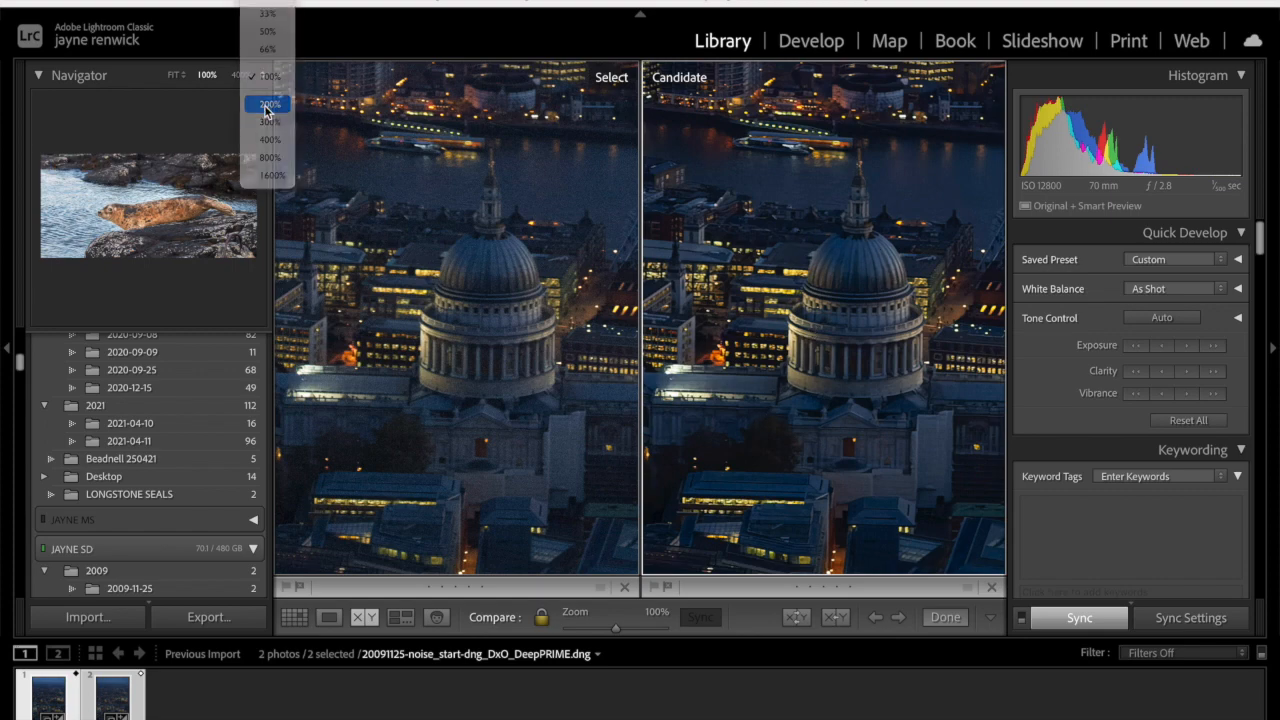
pyautogui.click(268, 104)
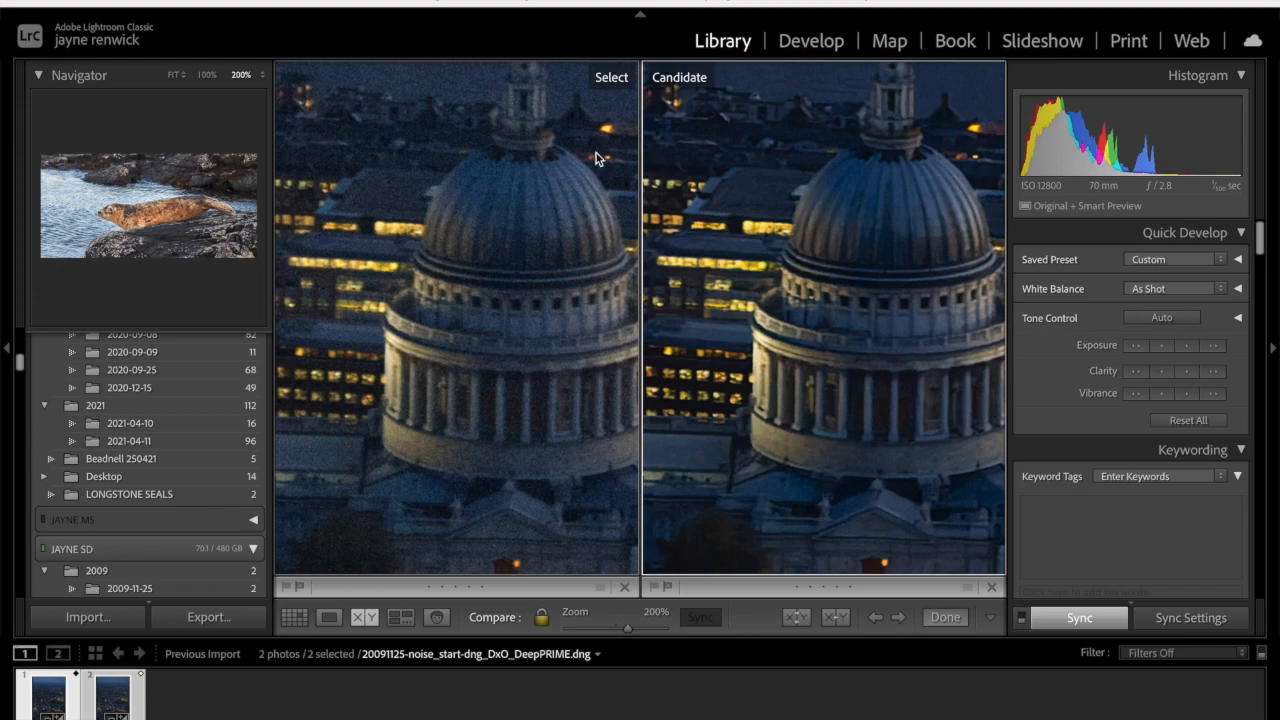
pyautogui.hotkey('ctrl', 'Up')
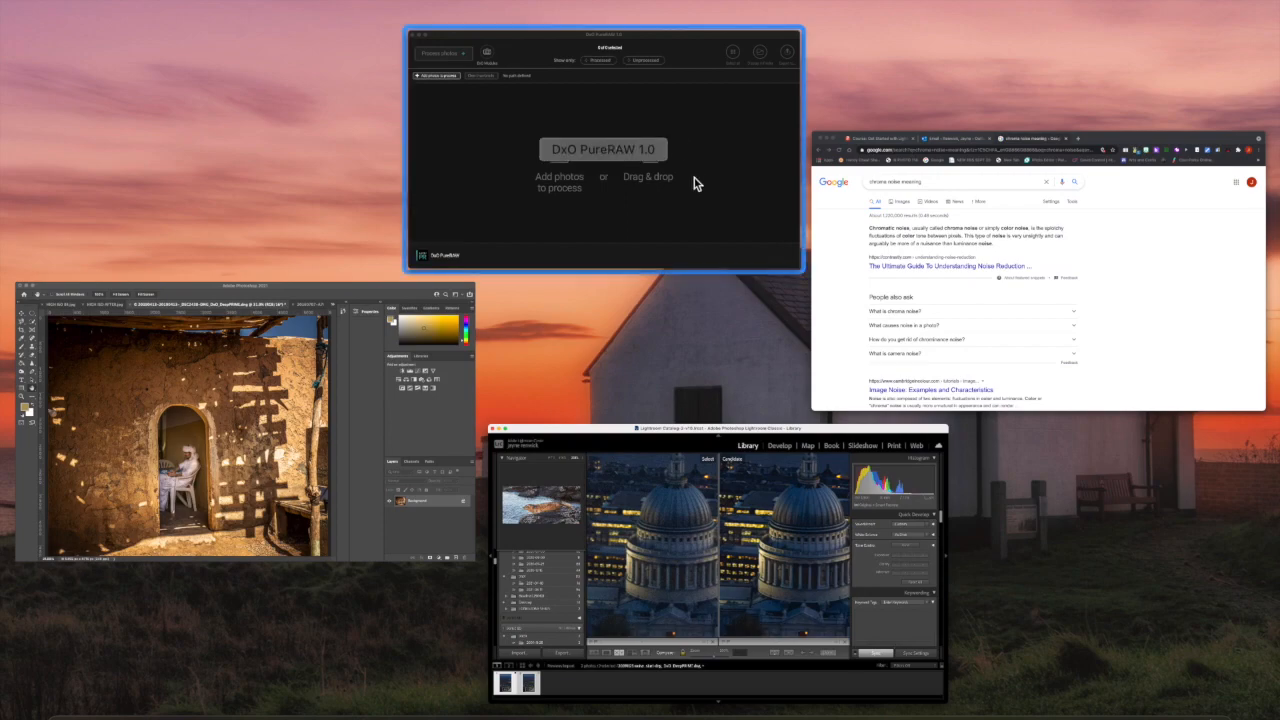
pyautogui.hotkey('ctrl', 'Up')
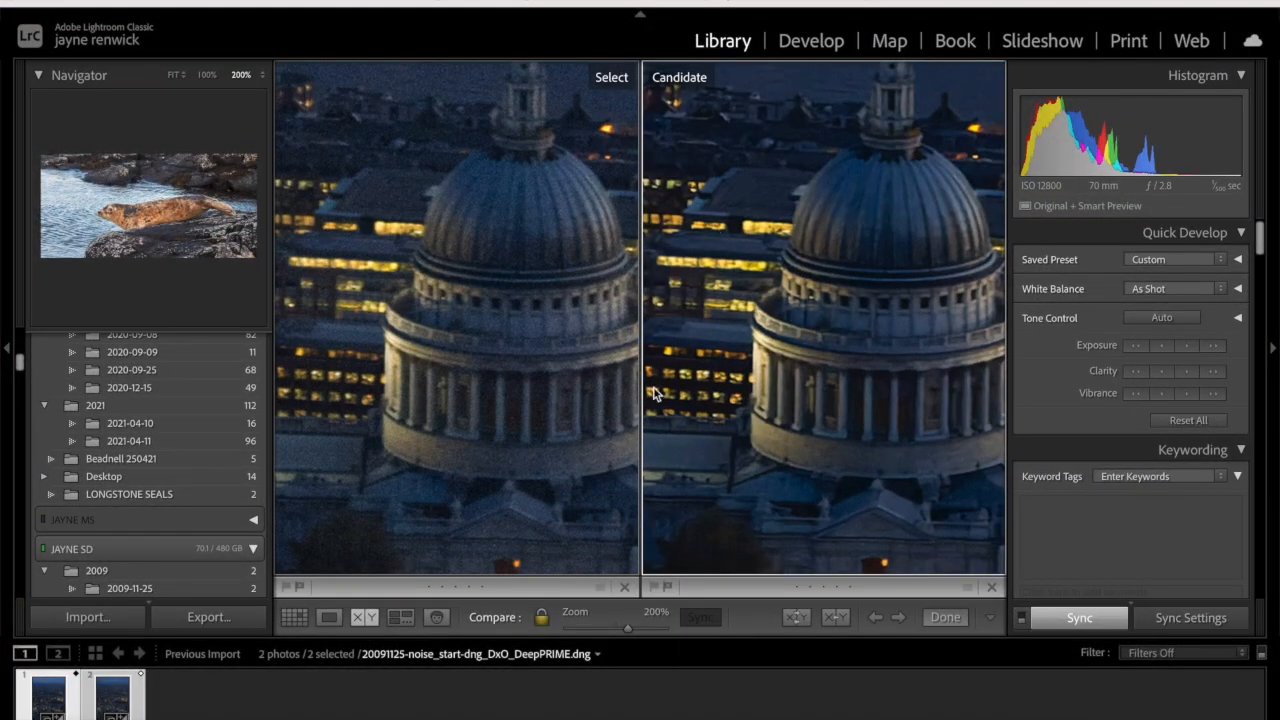
pyautogui.hotkey('ctrl', 'Up')
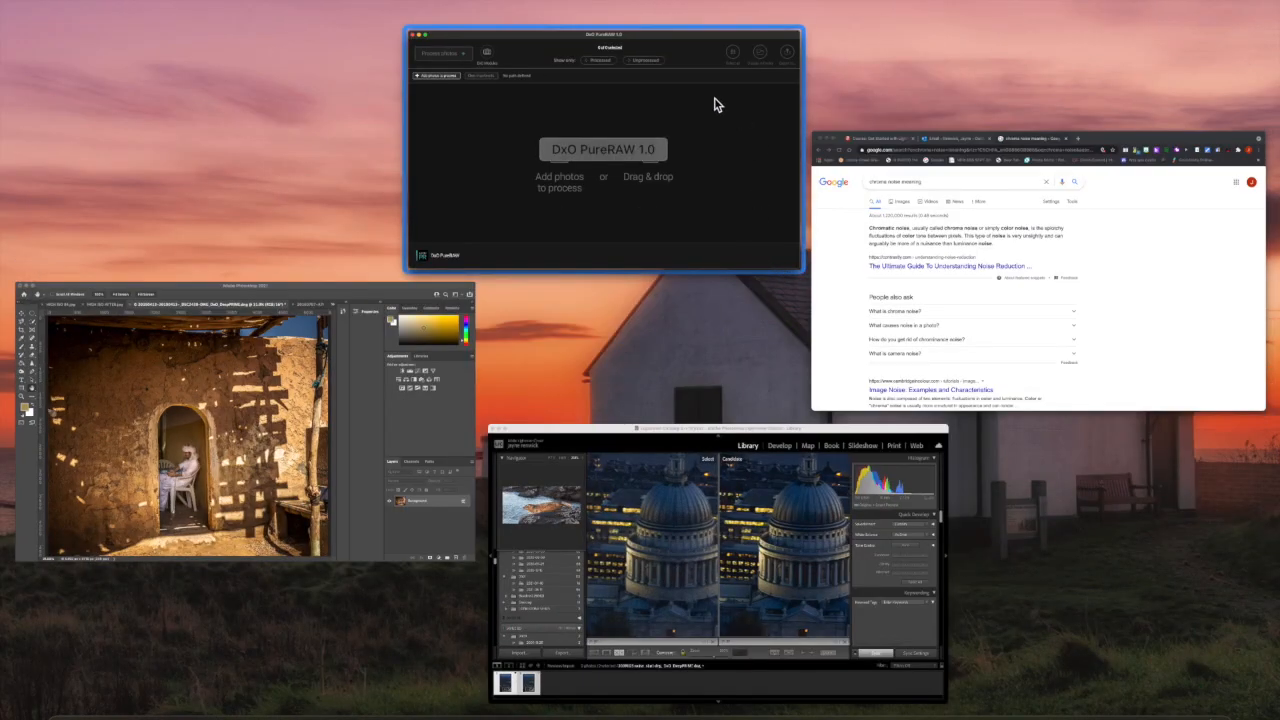
pyautogui.hotkey('ctrl', 'Up')
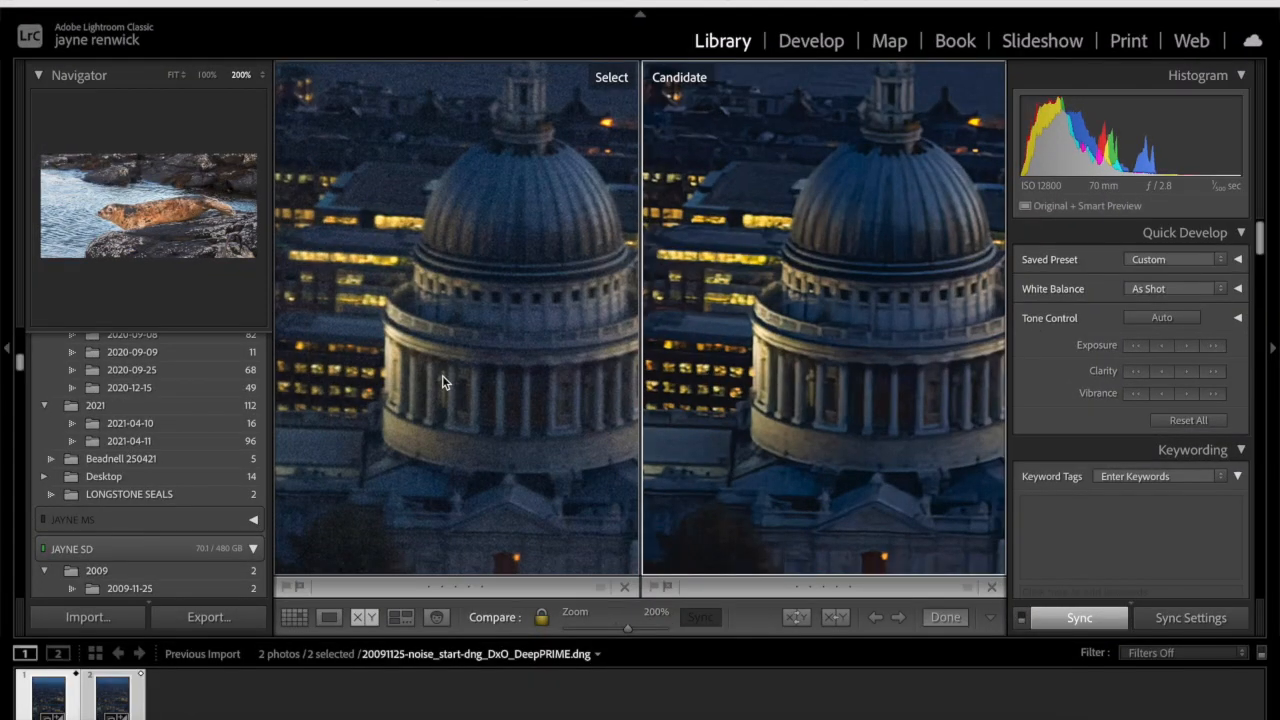
# Minimise the Lightroom, browser and Photoshop windows and switch to DxO PureRAW.
pyautogui.click(33, 3)
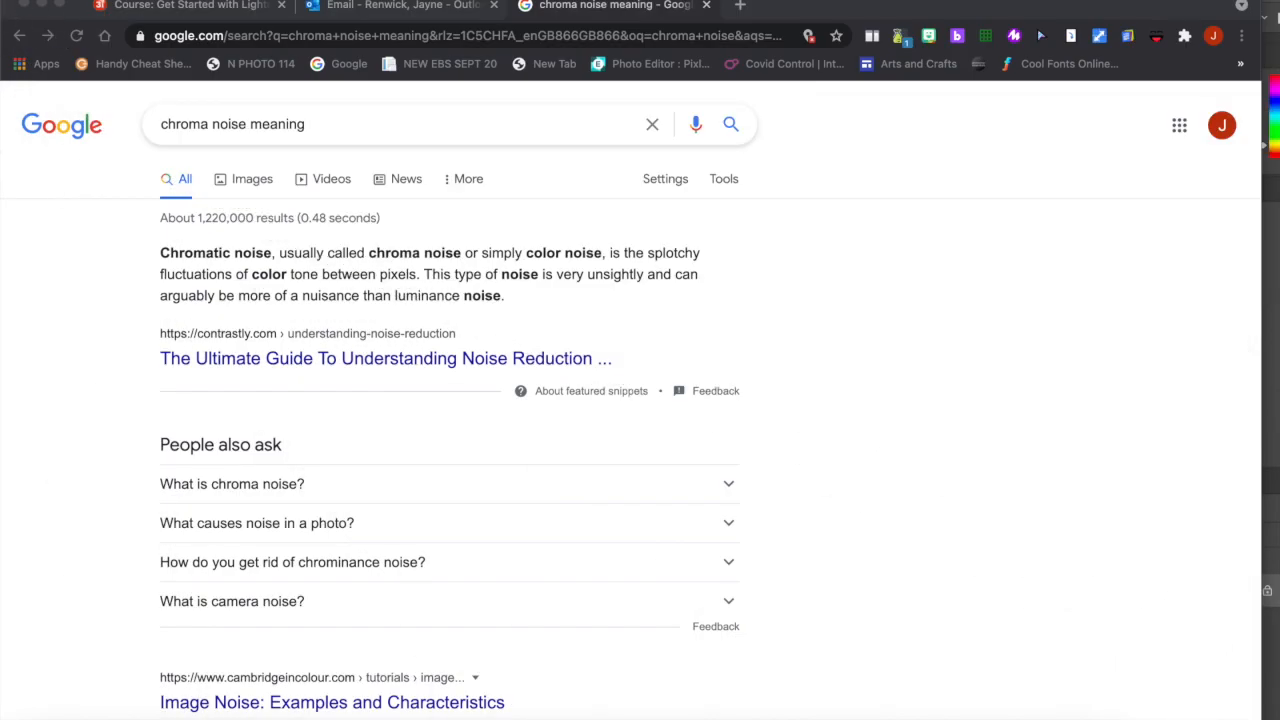
pyautogui.click(41, 4)
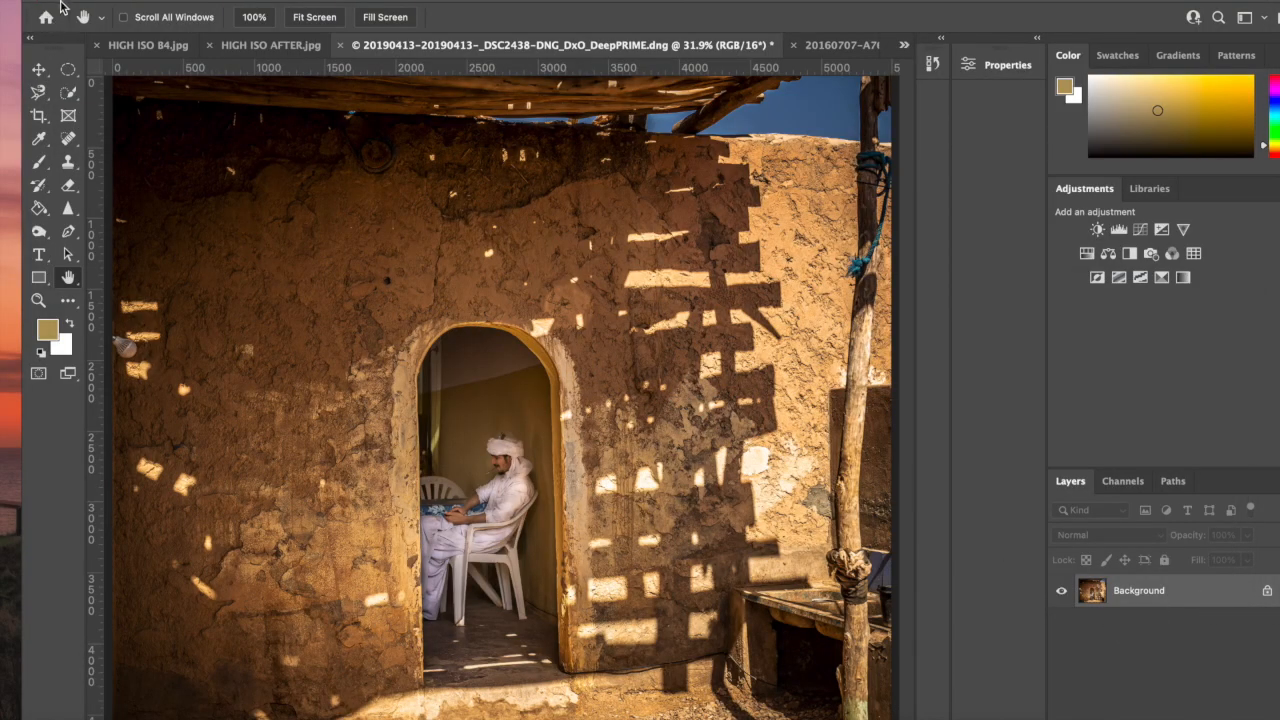
pyautogui.click(58, 5)
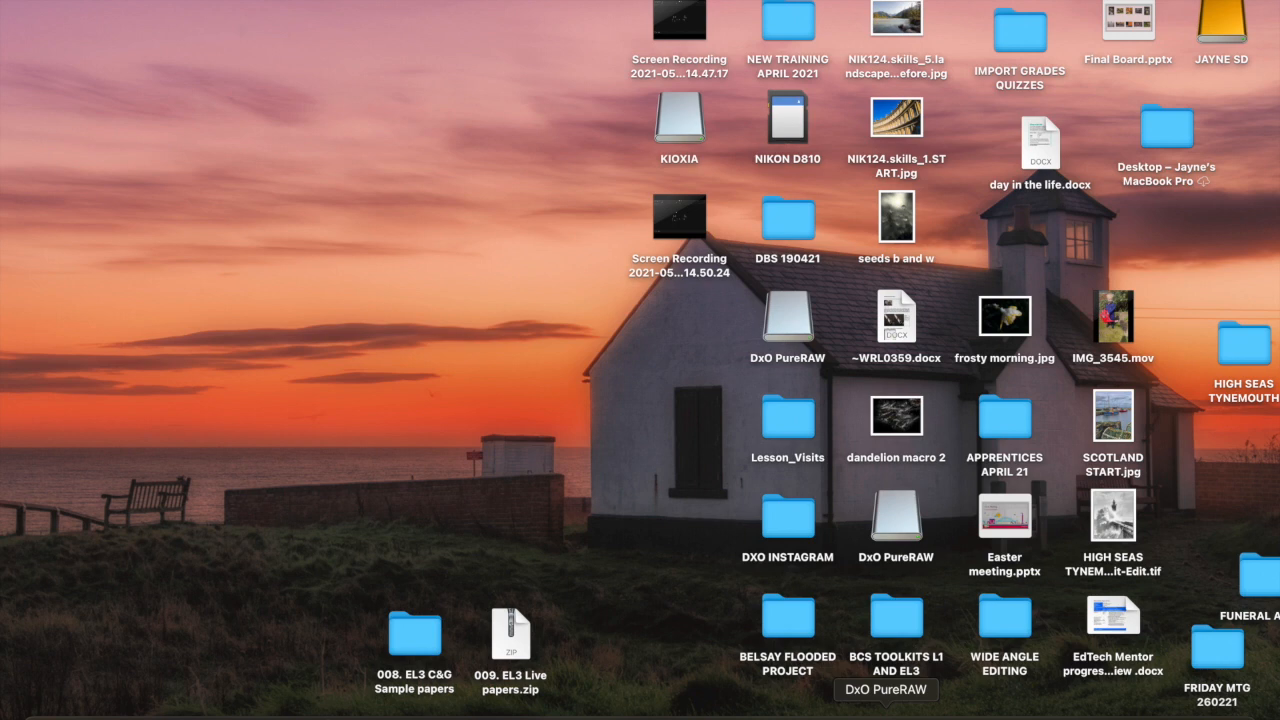
pyautogui.click(886, 716)
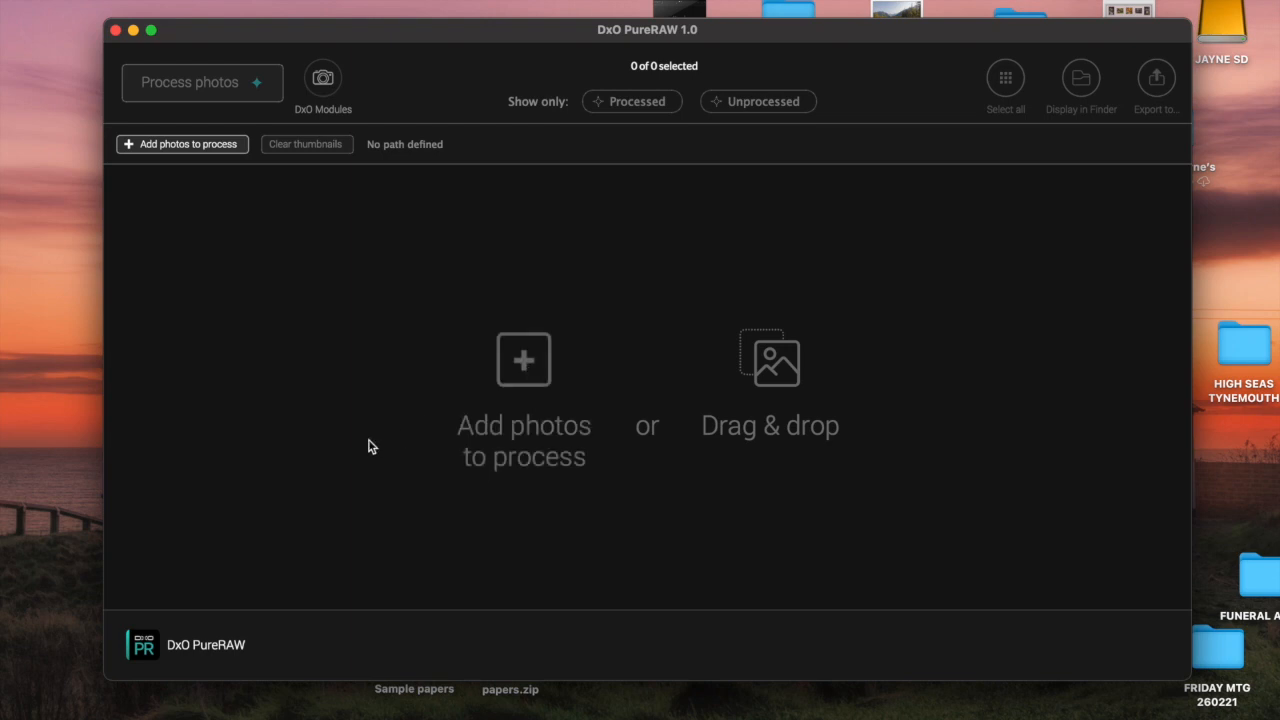
# Add noise_start.dng from the NOISE REMOVAL 0521 folder as the photo to process.
pyautogui.click(523, 362)
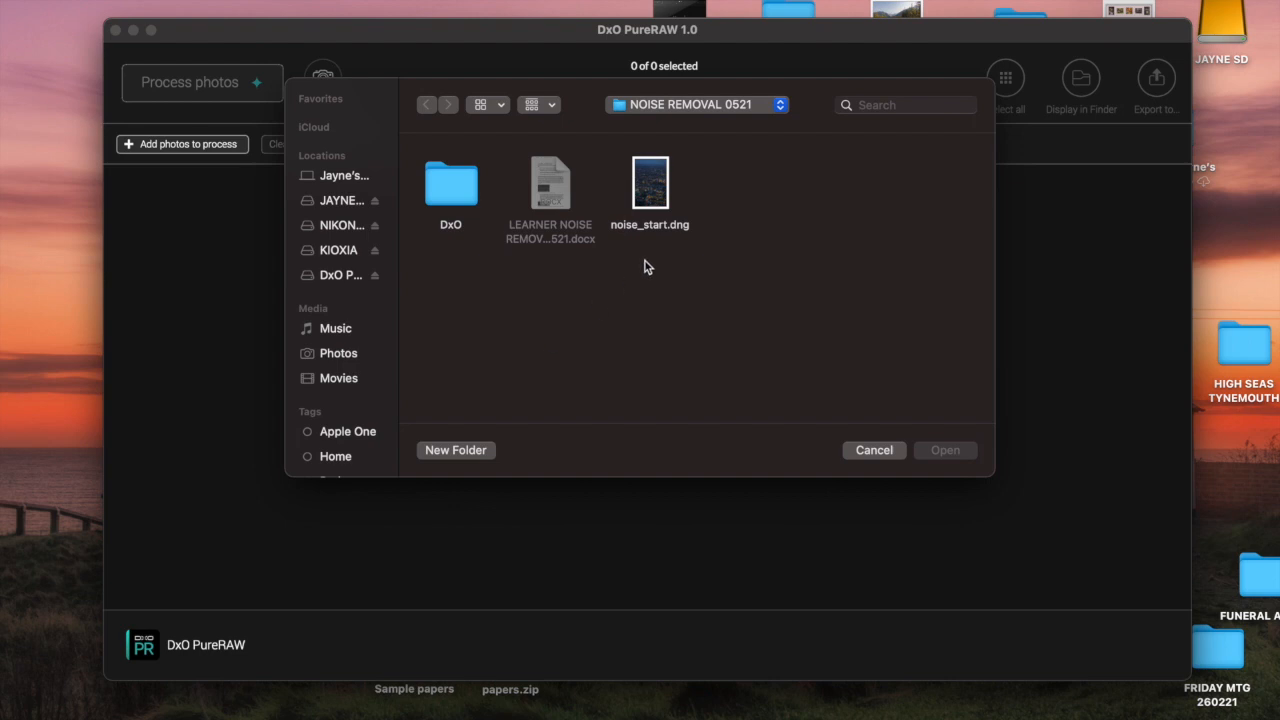
pyautogui.click(650, 195)
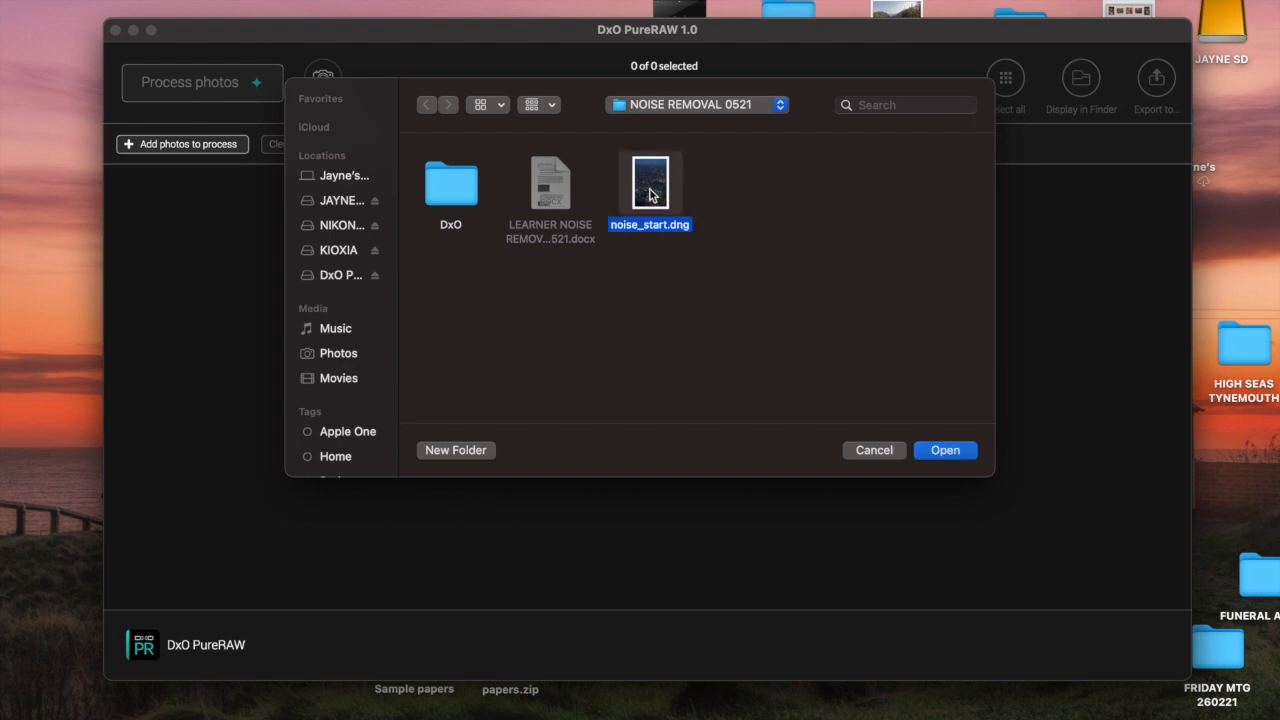
pyautogui.click(945, 451)
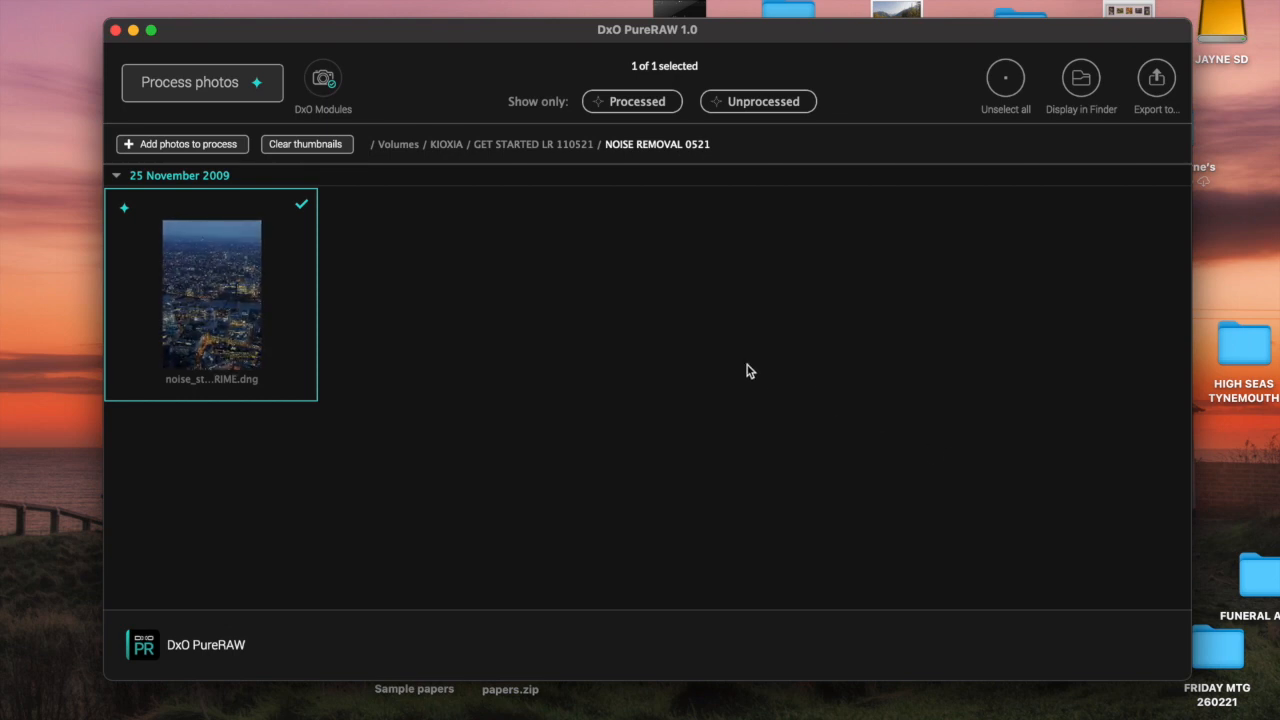
# Process the added photo with the DeepPRIME method, DNG output and the 'DxO' folder in the original image folder as destination.
pyautogui.click(208, 88)
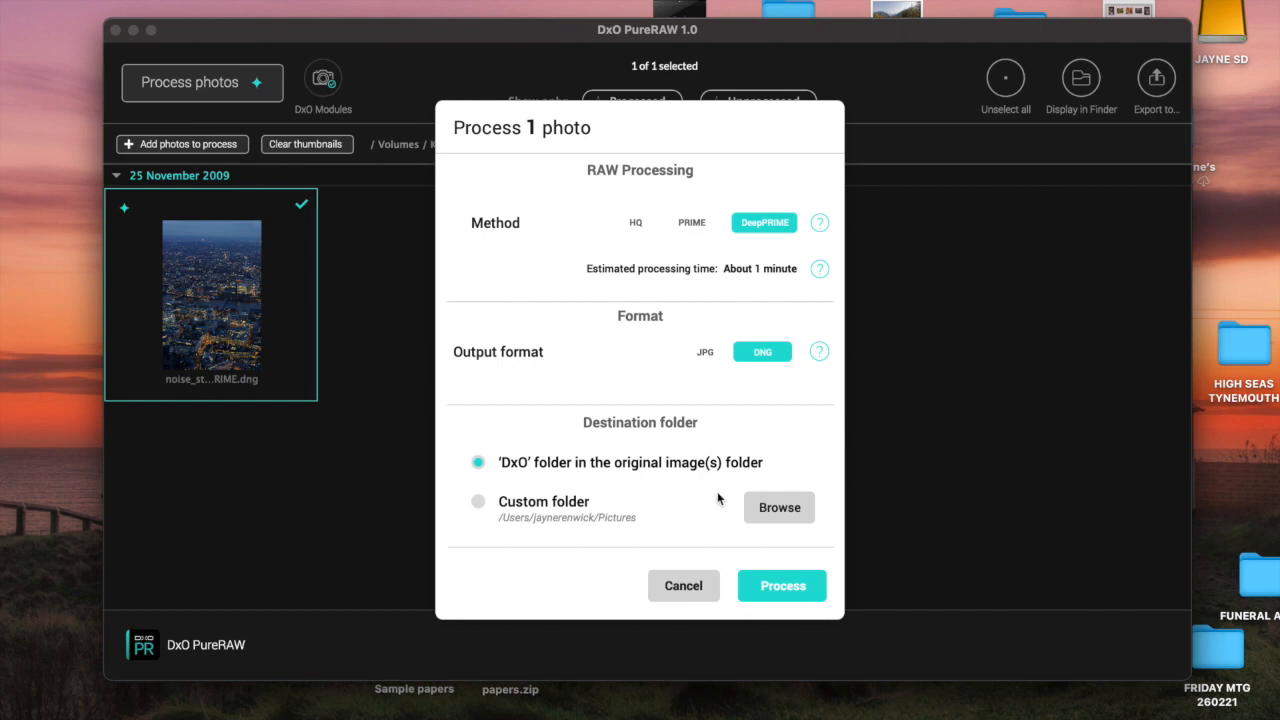
pyautogui.click(782, 586)
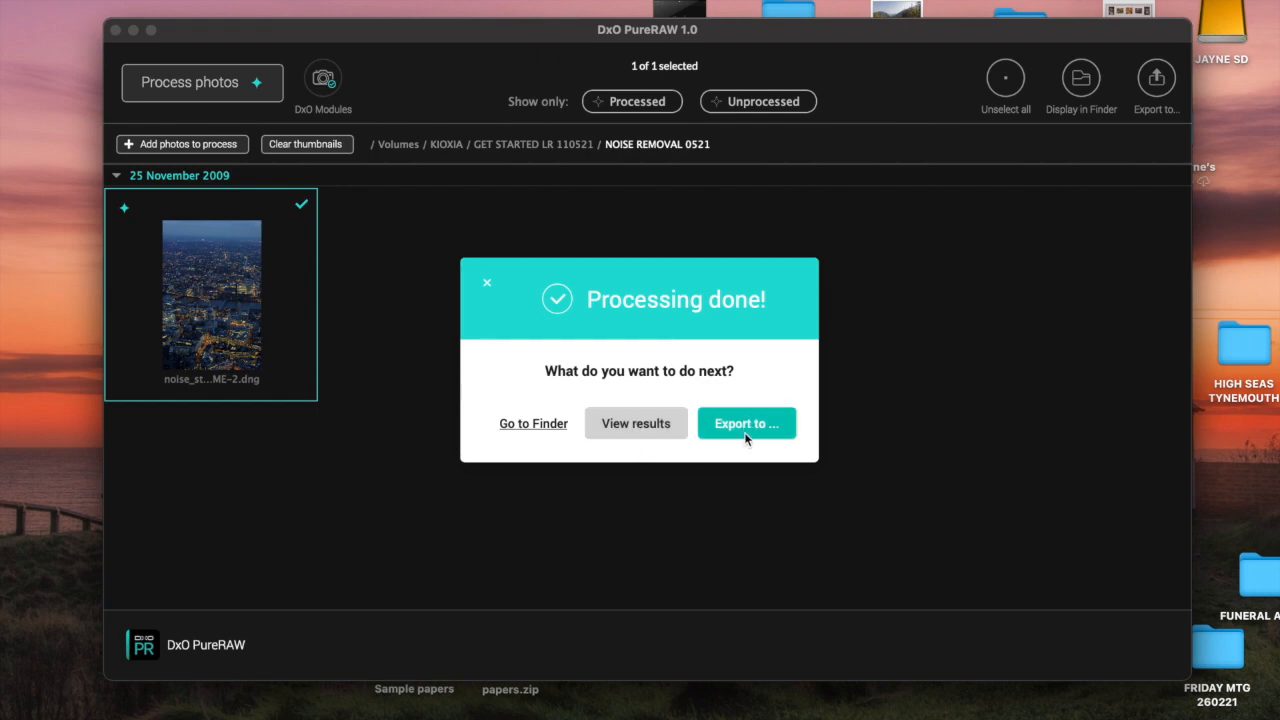
# View the processing results in full screen and compare Original RAW with Processed DNG across the whole image using the divider.
pyautogui.click(642, 424)
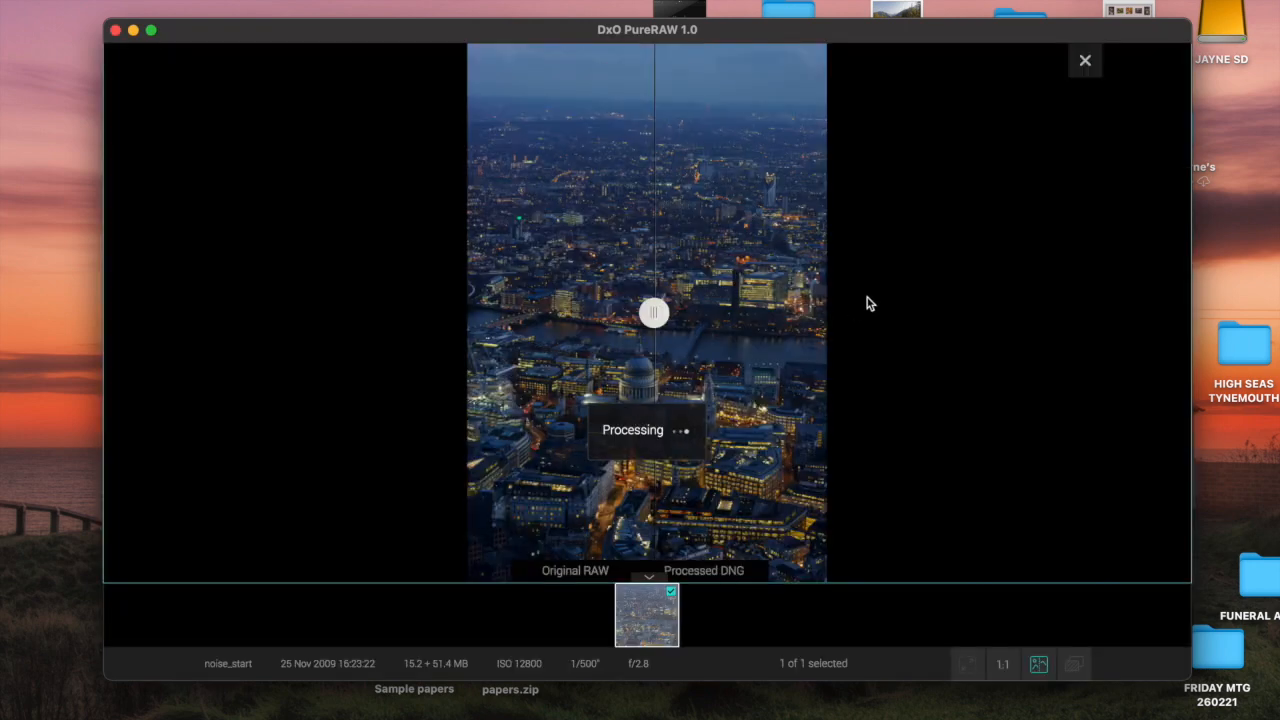
pyautogui.click(151, 30)
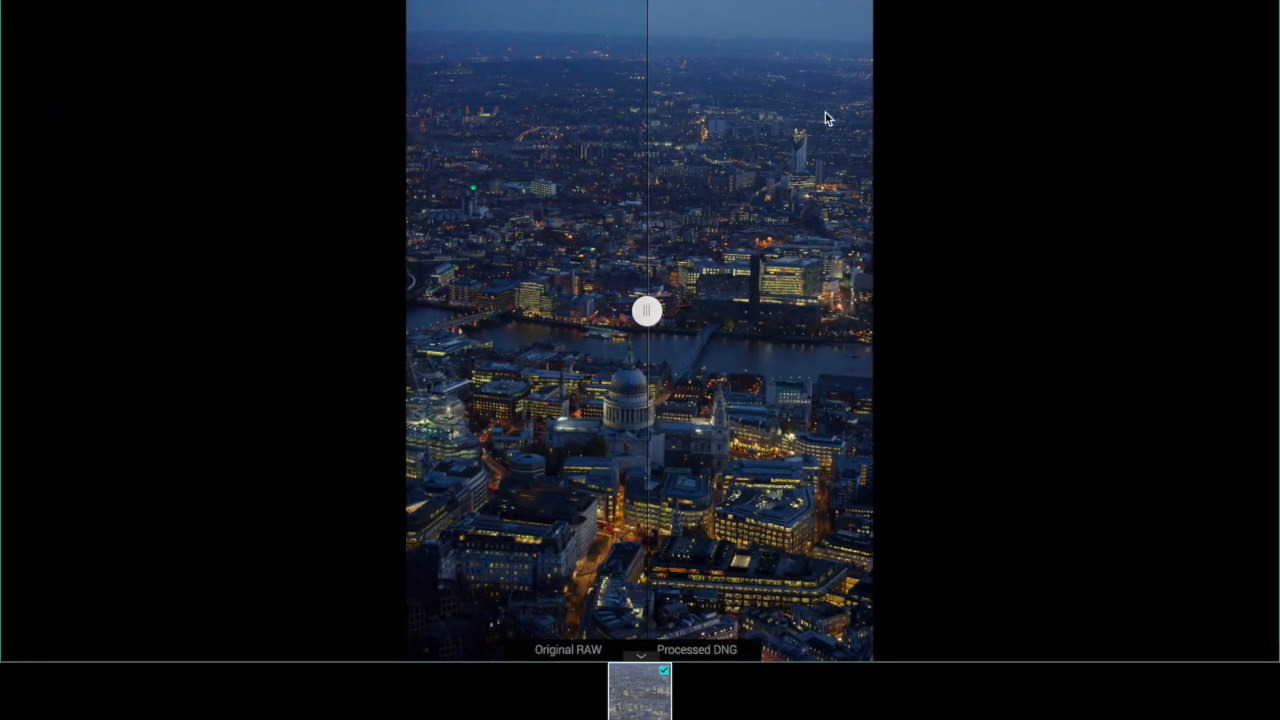
pyautogui.moveTo(646, 310); pyautogui.dragTo(484, 316)
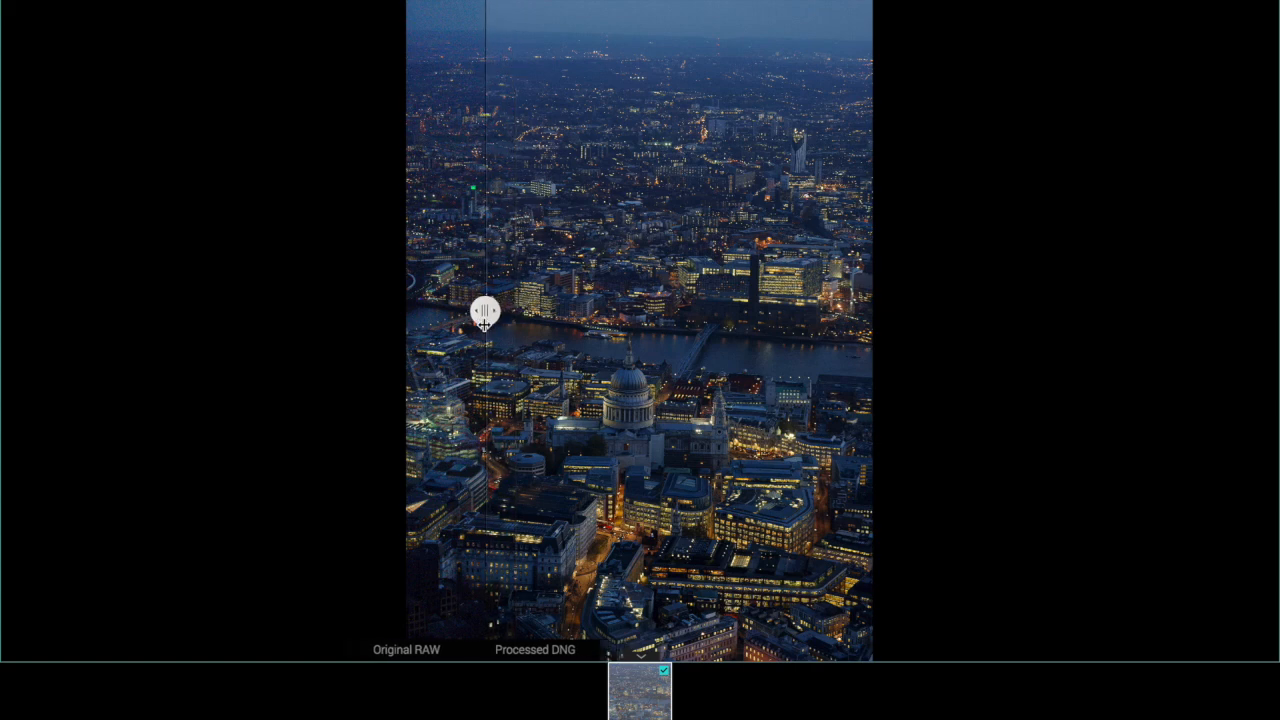
pyautogui.moveTo(484, 316)
pyautogui.mouseDown()
pyautogui.moveTo(846, 309)
pyautogui.moveTo(588, 312)
pyautogui.moveTo(494, 331)
pyautogui.mouseUp()
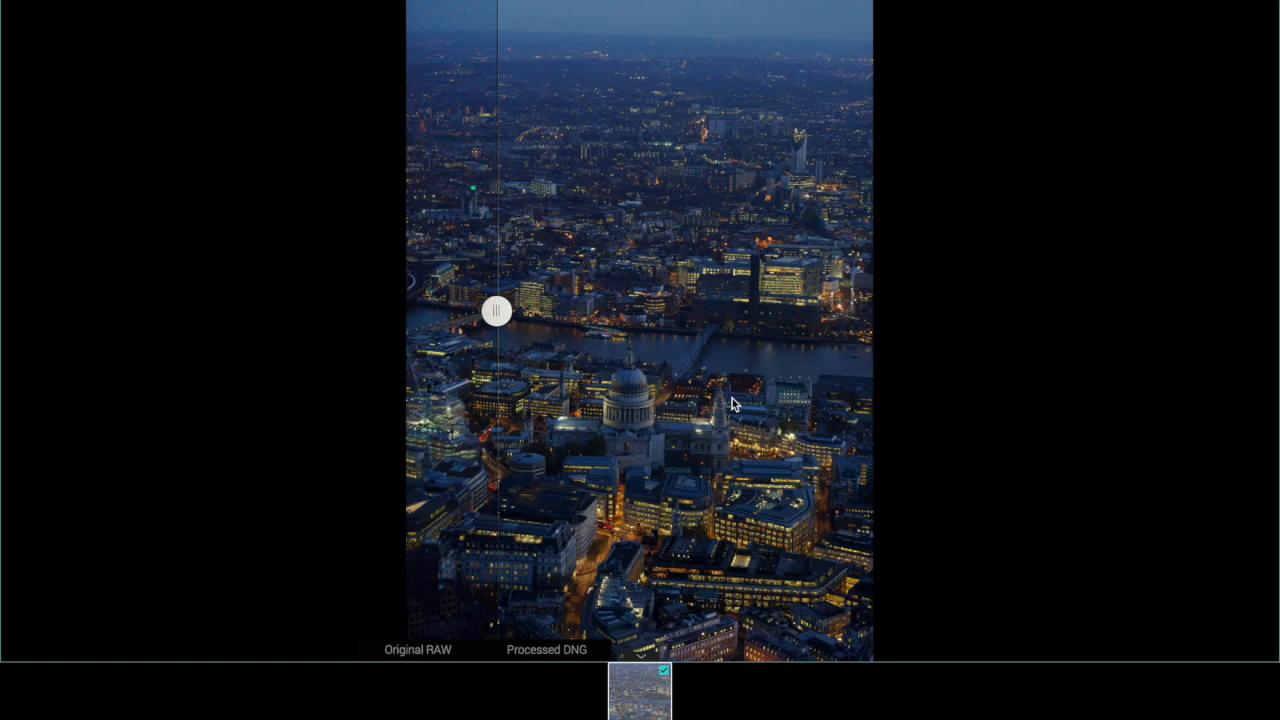
# Compare Original RAW with Processed DNG at 100% around the cathedral, and return to the thumbnails, dismissing the filter tip.
pyautogui.scroll(2, 732, 398)
pyautogui.scroll(1, 732, 398)
pyautogui.scroll(-1, 732, 398)
pyautogui.scroll(1, 732, 398)
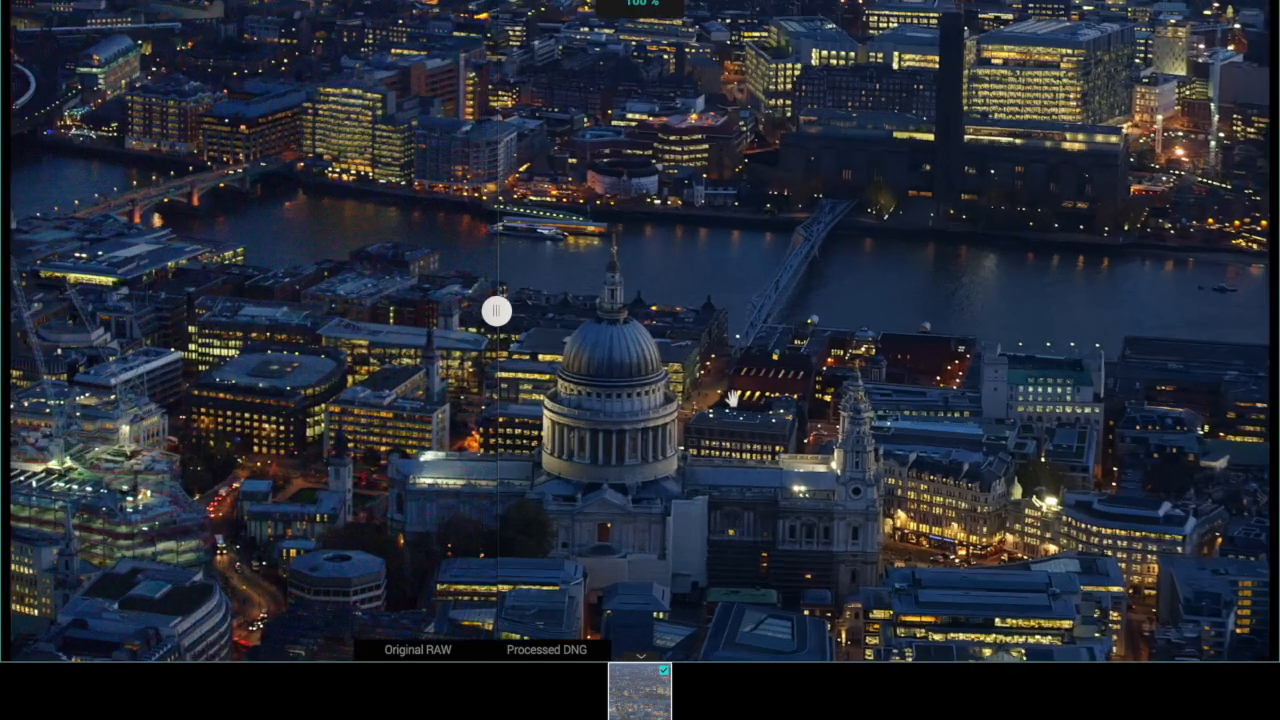
pyautogui.moveTo(496, 310); pyautogui.dragTo(831, 310)
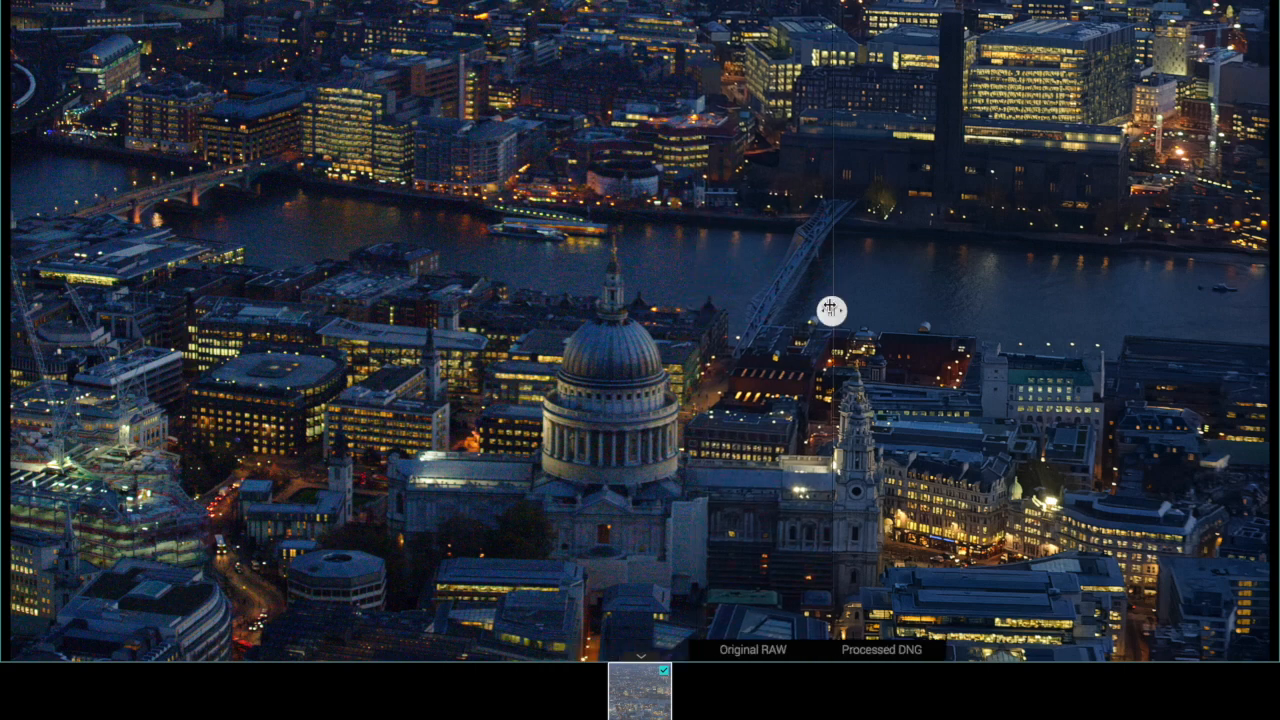
pyautogui.moveTo(831, 310); pyautogui.dragTo(429, 310)
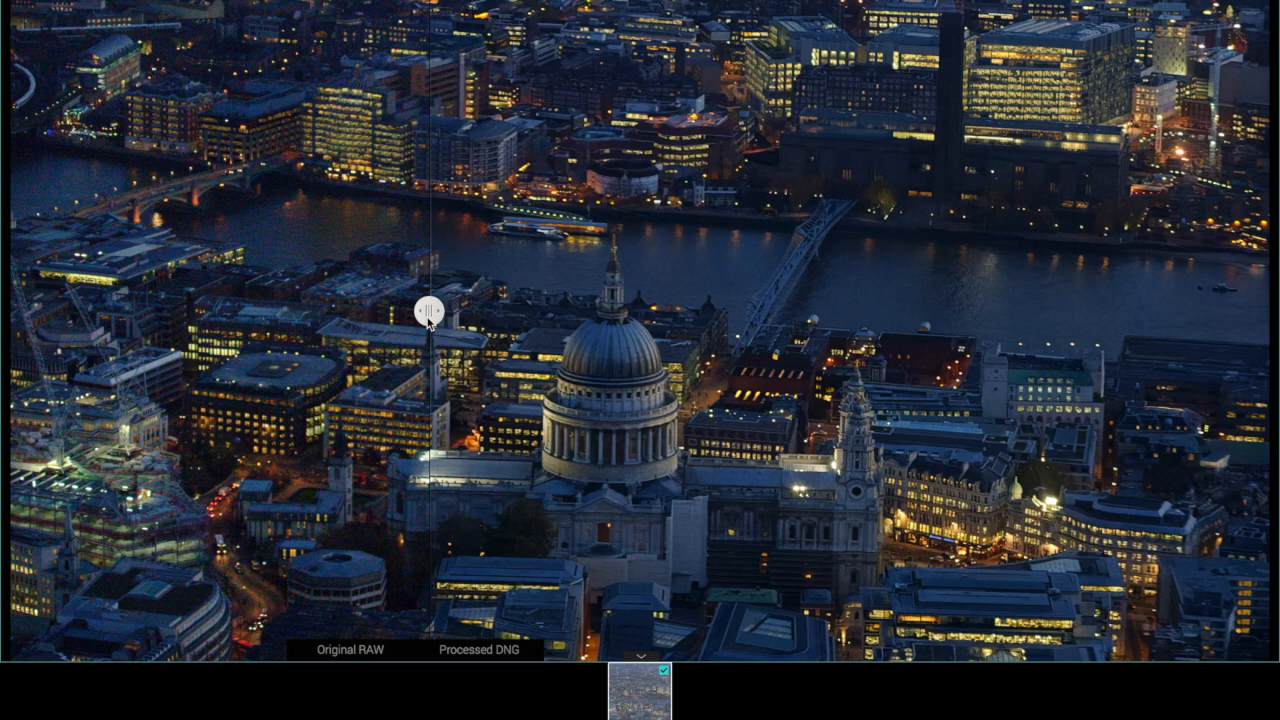
pyautogui.scroll(-3, 343, 348)
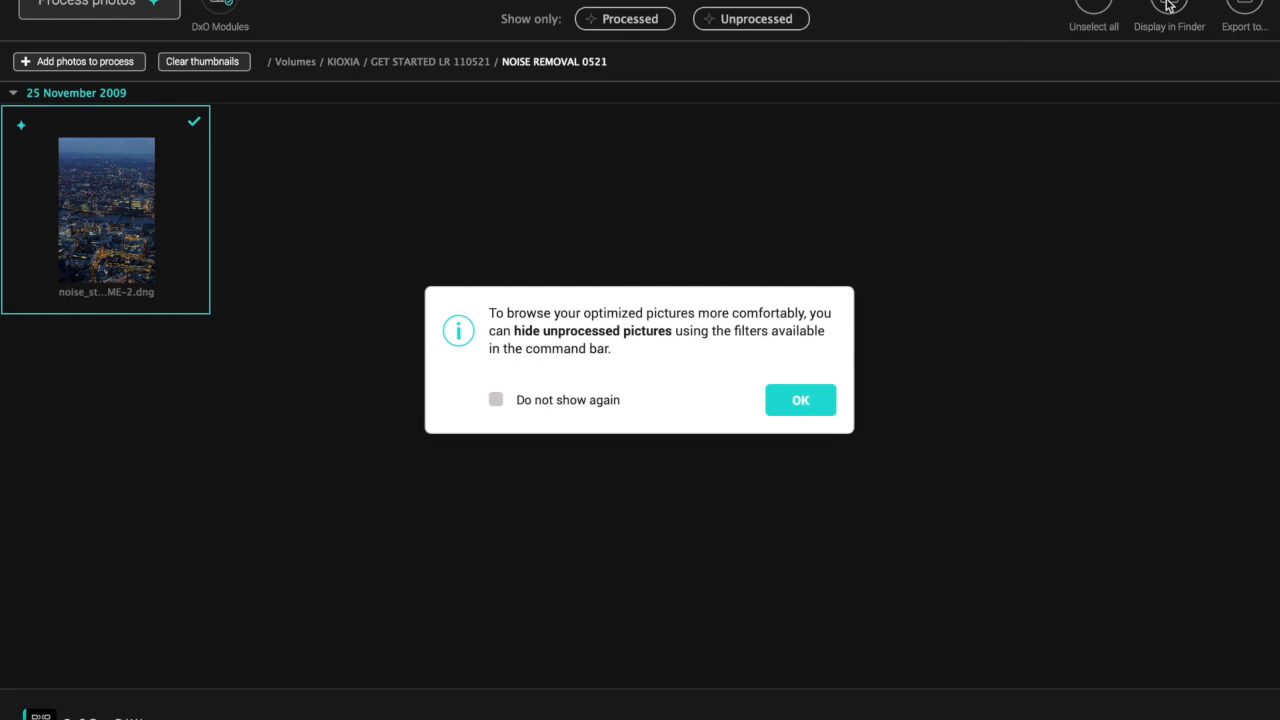
pyautogui.click(802, 400)
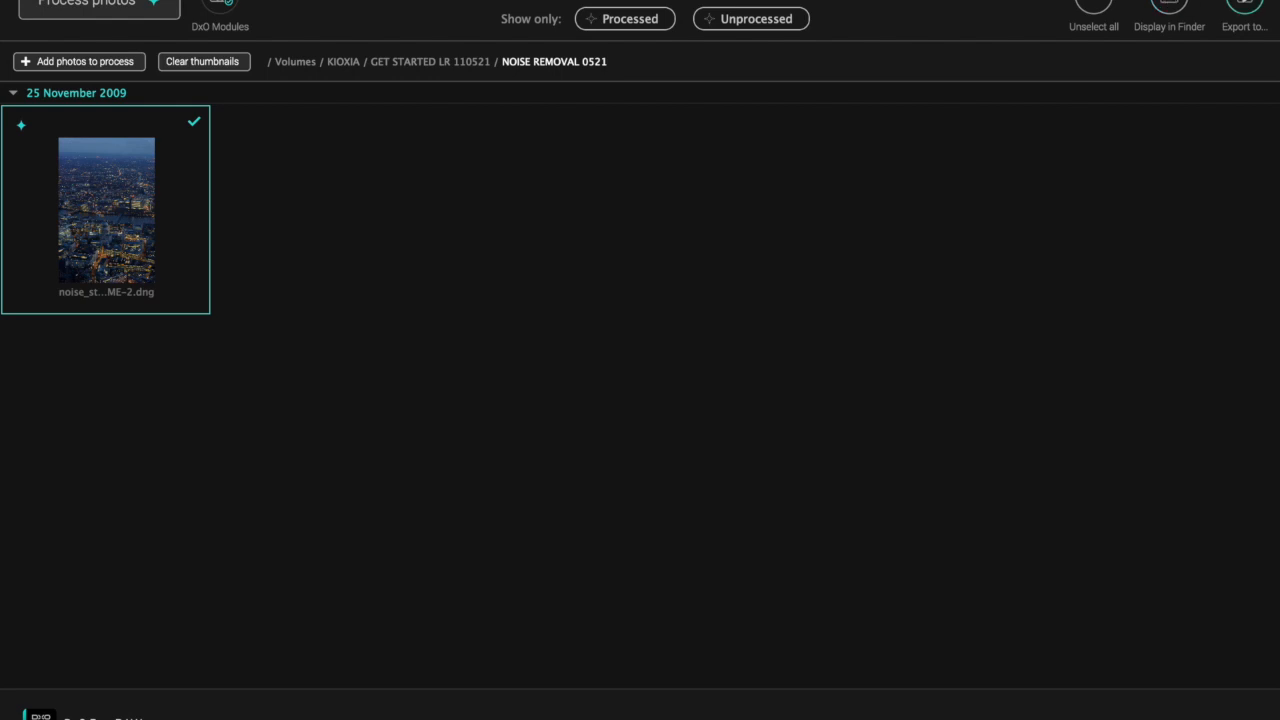
# Examine the export destinations offered for the processed photo and cancel the export.
pyautogui.click(1245, 5)
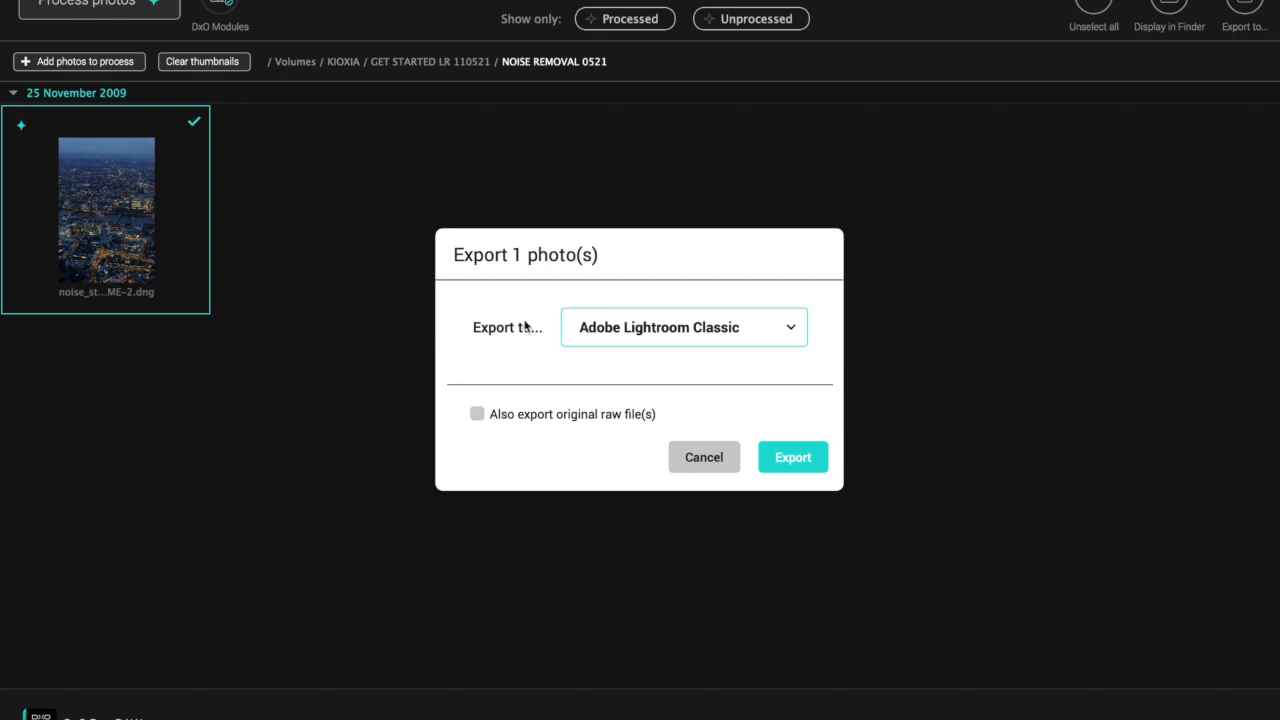
pyautogui.click(790, 328)
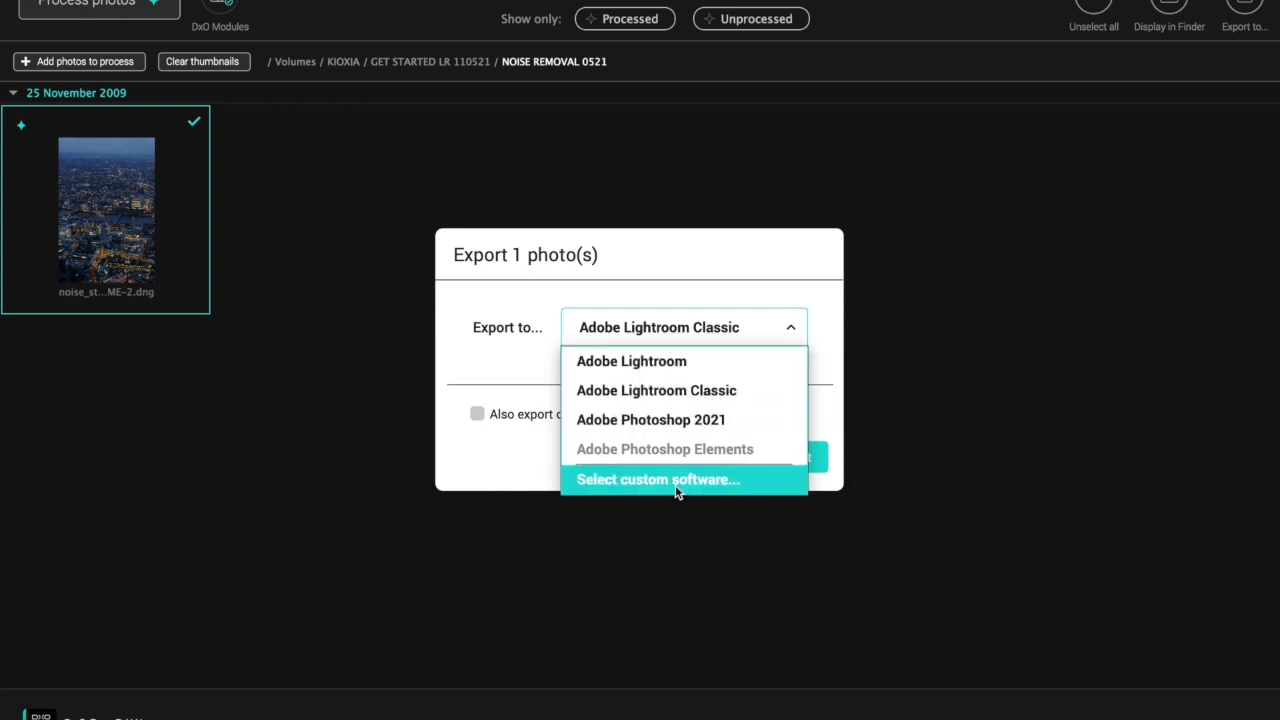
pyautogui.click(836, 416)
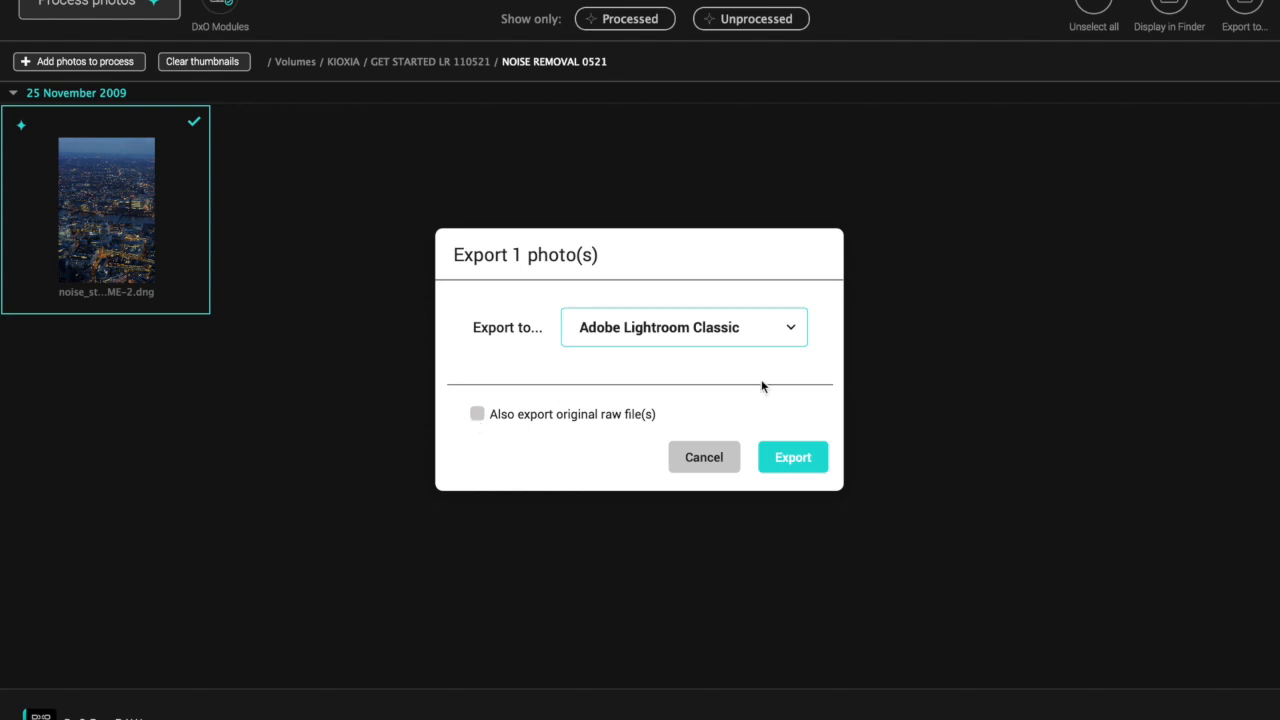
pyautogui.click(694, 466)
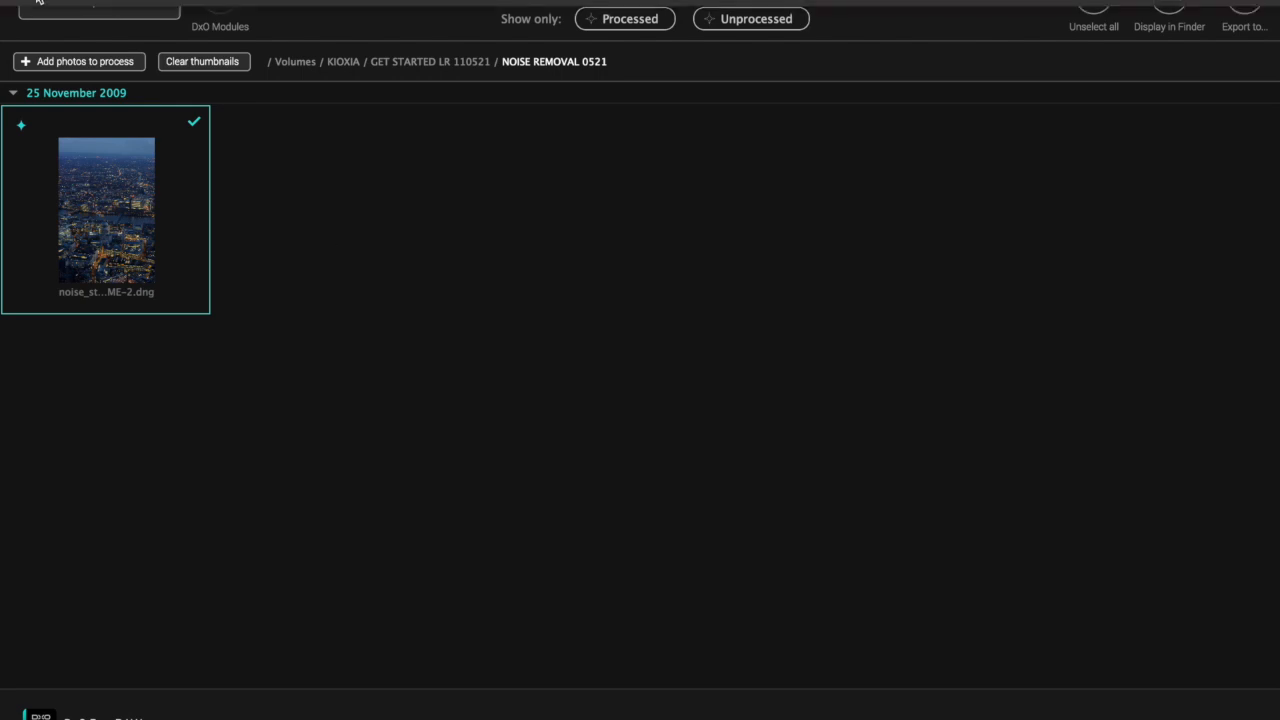
# Exit full-screen mode for the DxO PureRAW window.
pyautogui.moveTo(62, 4)
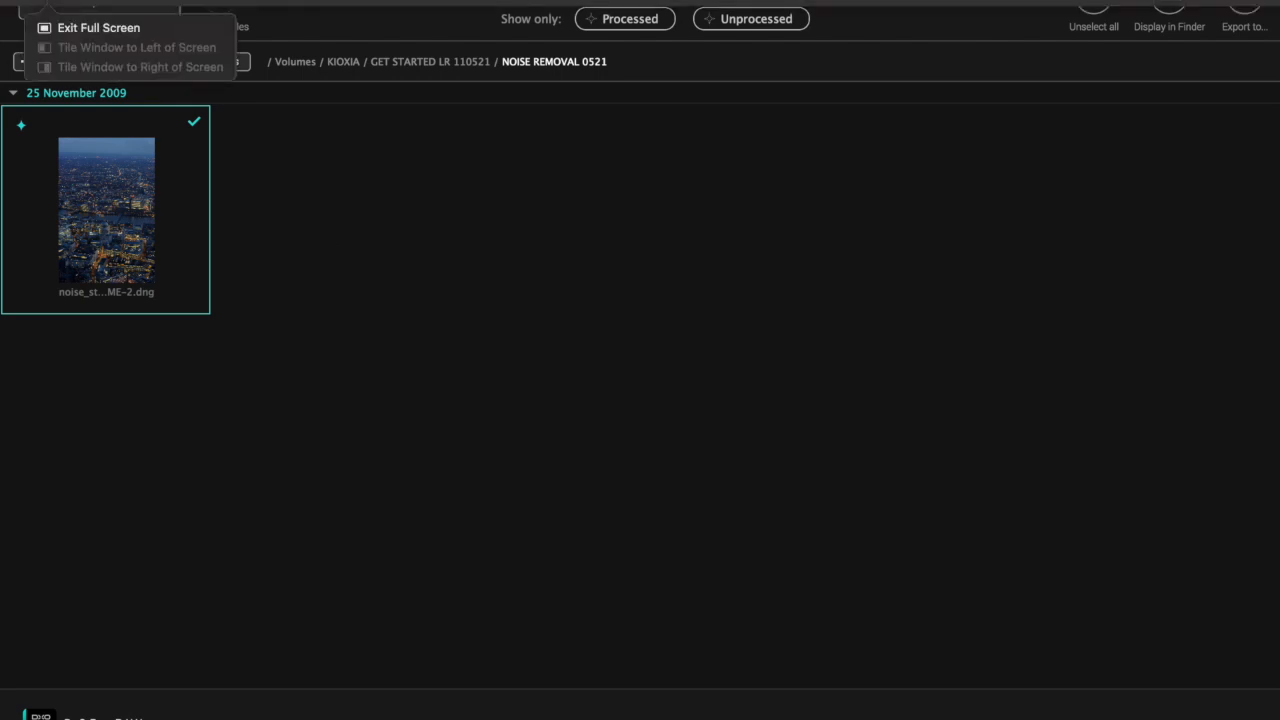